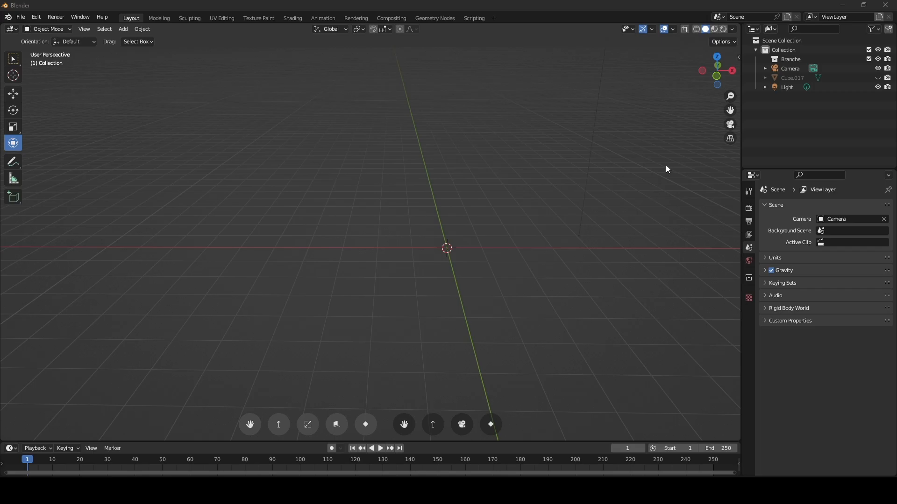
Show the fence object Cube.017 briefly in the viewport and hide it again
{"action": "left_click", "coordinate": [878, 78]}
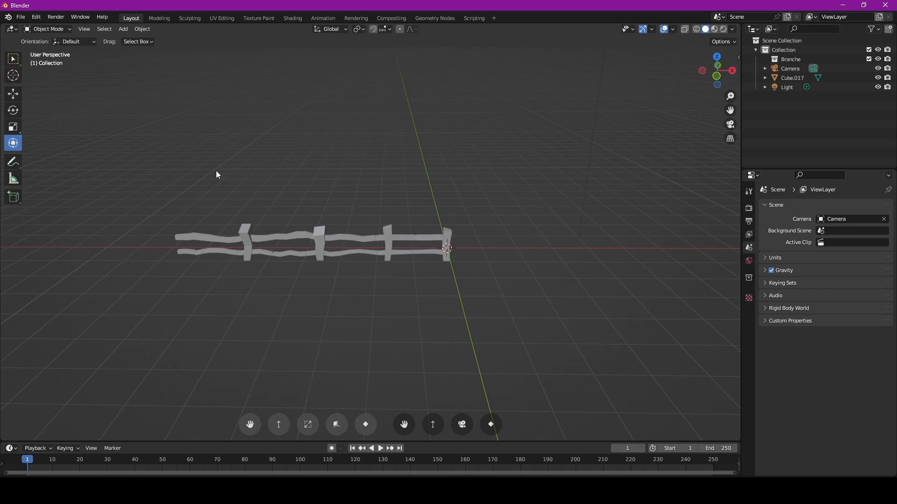
{"action": "left_click", "coordinate": [878, 79]}
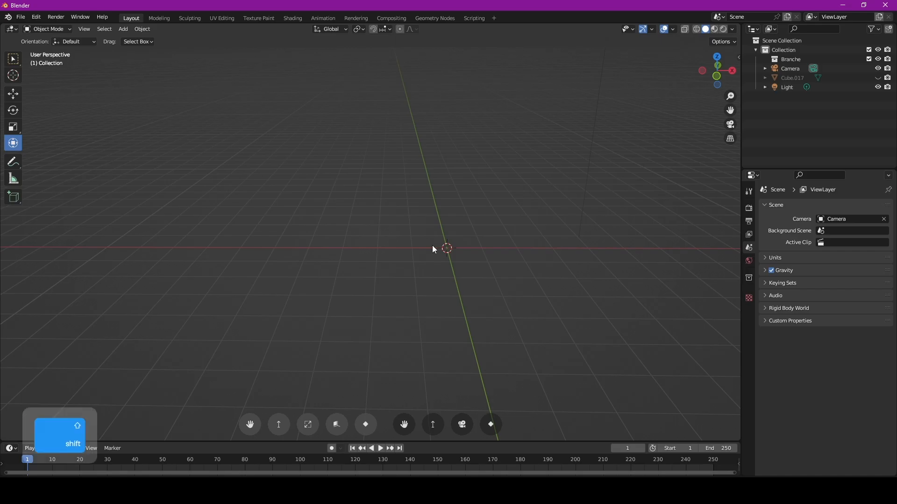
Add a Bezier curve at the world origin
{"action": "key", "text": "shift+a"}
{"action": "mouse_move", "coordinate": [432, 246]}
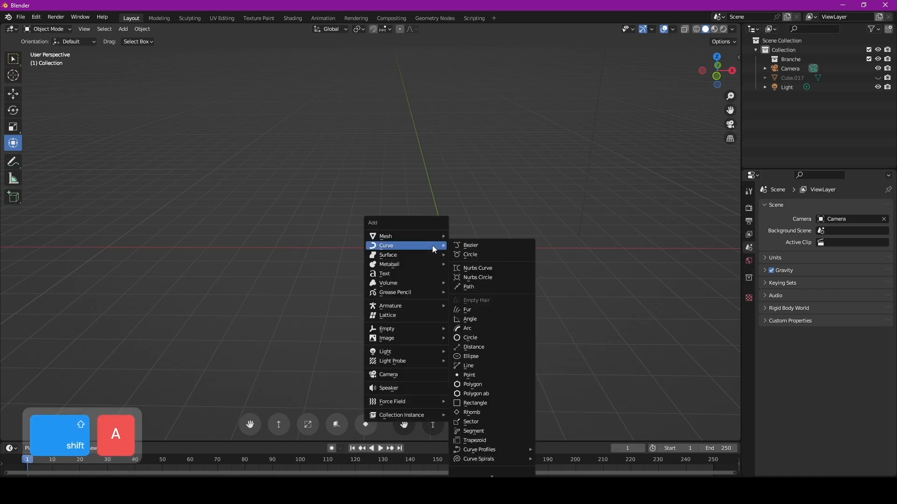
{"action": "left_click", "coordinate": [469, 245]}
{"action": "scroll", "coordinate": [464, 260], "scroll_direction": "up", "scroll_amount": 8}
{"action": "middle_click_drag", "start_coordinate": [465, 262], "coordinate": [301, 234], "text": "shift"}
{"action": "middle_click_drag", "start_coordinate": [428, 252], "coordinate": [453, 231]}
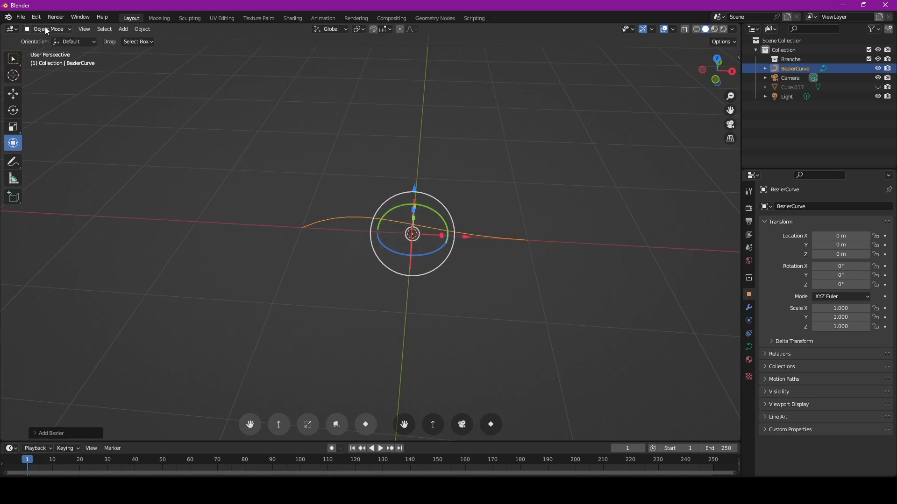
Rotate the handles of the curve's left end point in Edit Mode until the curve lies straight along the X axis
{"action": "key", "text": "Tab"}
{"action": "left_click", "coordinate": [303, 228]}
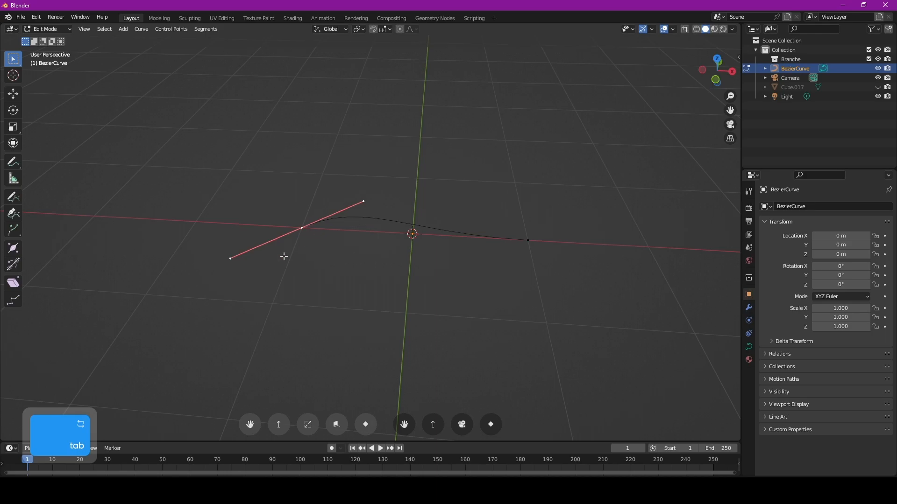
{"action": "left_click", "coordinate": [13, 143]}
{"action": "left_click_drag", "start_coordinate": [312, 247], "coordinate": [296, 248]}
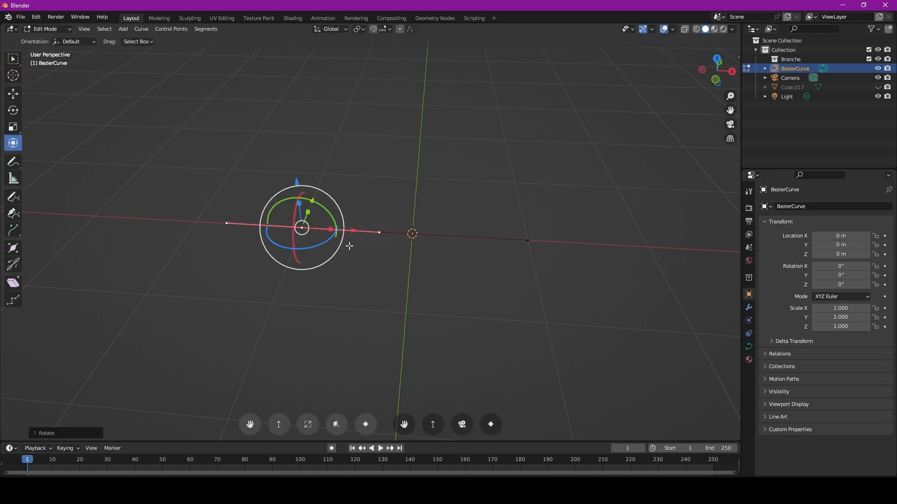
{"action": "scroll", "coordinate": [383, 241], "scroll_direction": "down", "scroll_amount": 2}
{"action": "middle_click_drag", "start_coordinate": [386, 241], "coordinate": [355, 248], "text": "shift"}
{"action": "key", "text": "Tab"}
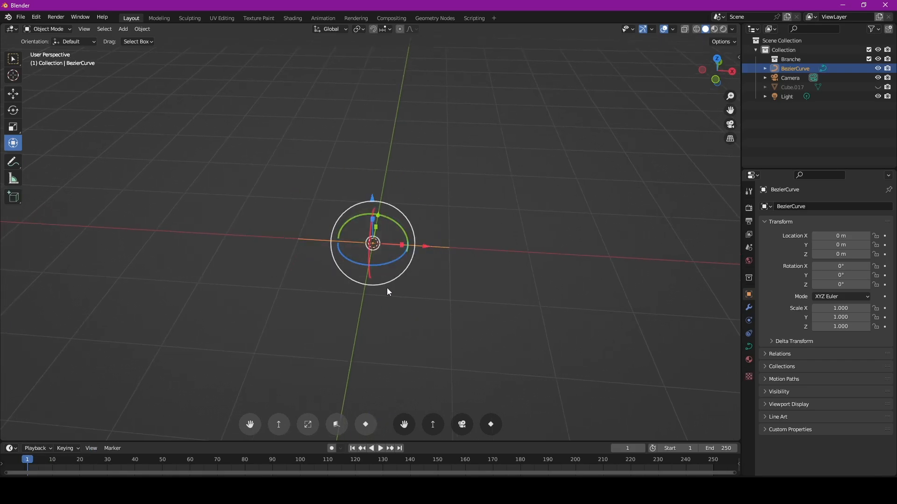
Add a Plain Axes empty and move it along X to about -1.007 m, at the curve's left end
{"action": "key", "text": "shift"}
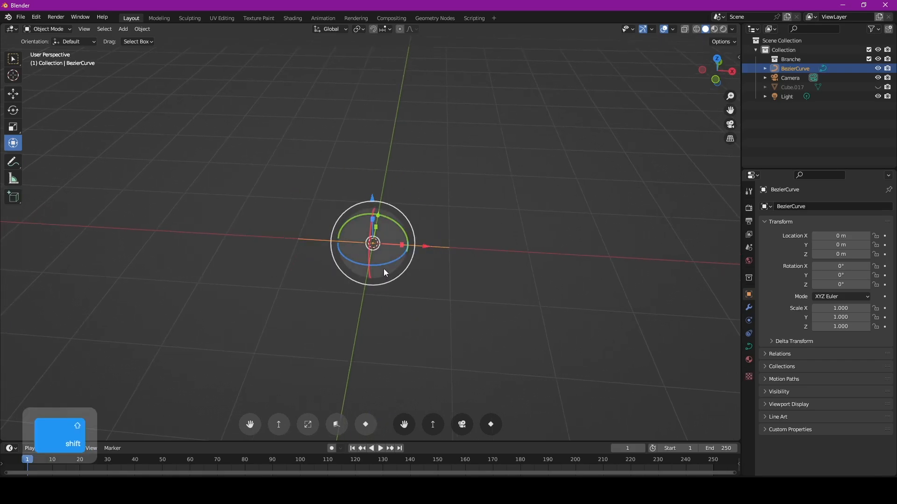
{"action": "key", "text": "shift+a"}
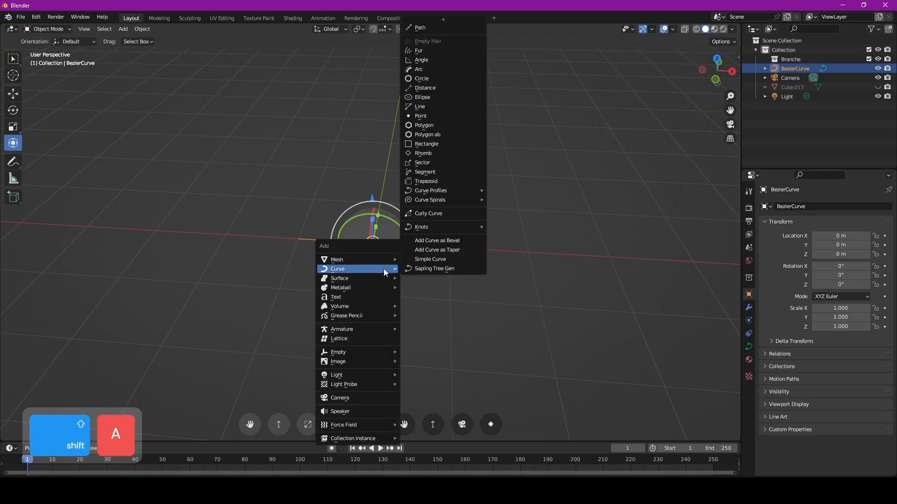
{"action": "mouse_move", "coordinate": [380, 359]}
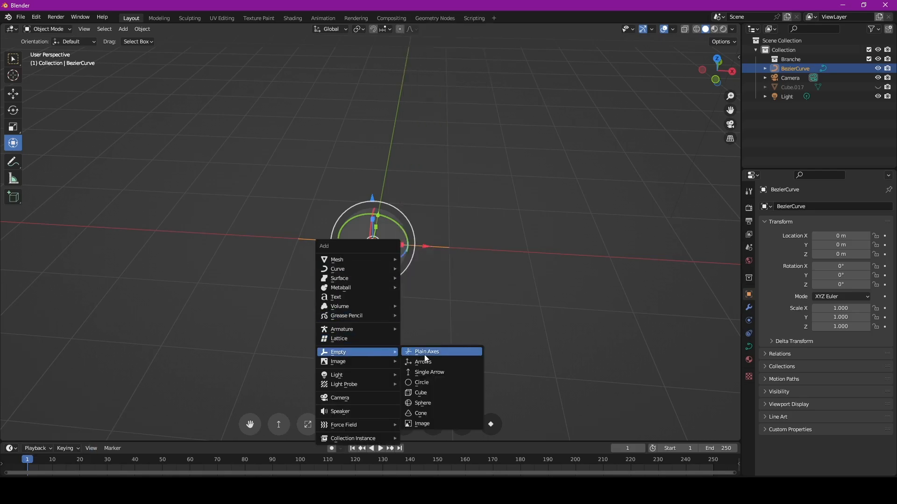
{"action": "left_click", "coordinate": [424, 354]}
{"action": "middle_click_drag", "start_coordinate": [399, 218], "coordinate": [422, 239]}
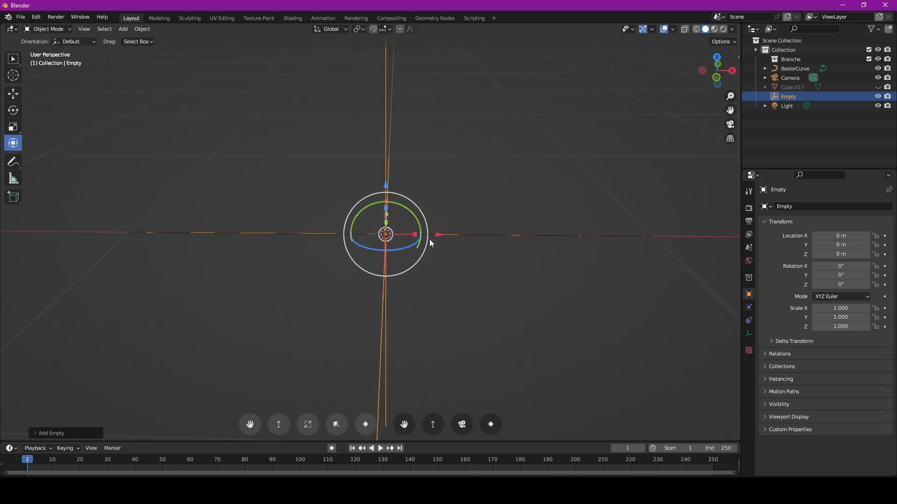
{"action": "left_click_drag", "start_coordinate": [436, 234], "coordinate": [252, 235]}
{"action": "middle_click_drag", "start_coordinate": [252, 235], "coordinate": [272, 264]}
{"action": "left_click_drag", "start_coordinate": [252, 275], "coordinate": [178, 266]}
{"action": "scroll", "coordinate": [429, 284], "scroll_direction": "down", "scroll_amount": 3}
{"action": "middle_click_drag", "start_coordinate": [434, 288], "coordinate": [416, 286], "text": "shift"}
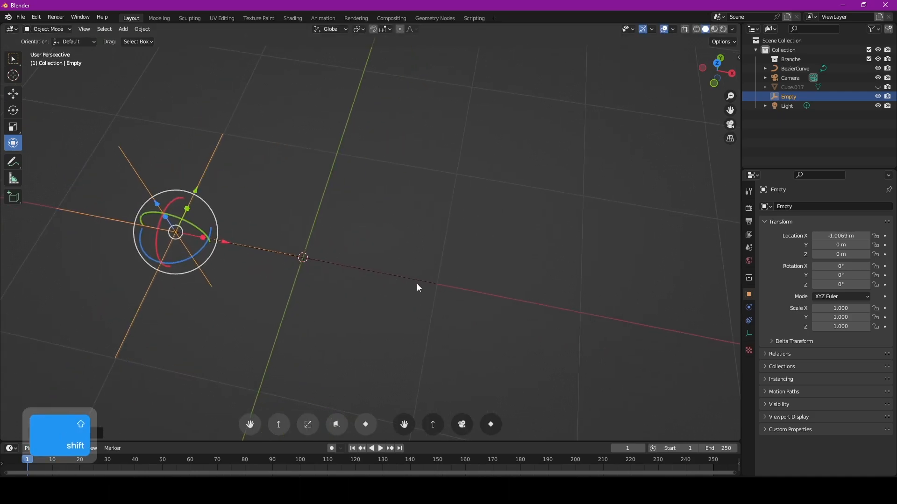
Duplicate the empty and move the copy along X to about 0.98 m, at the curve's right end
{"action": "left_click", "coordinate": [436, 286]}
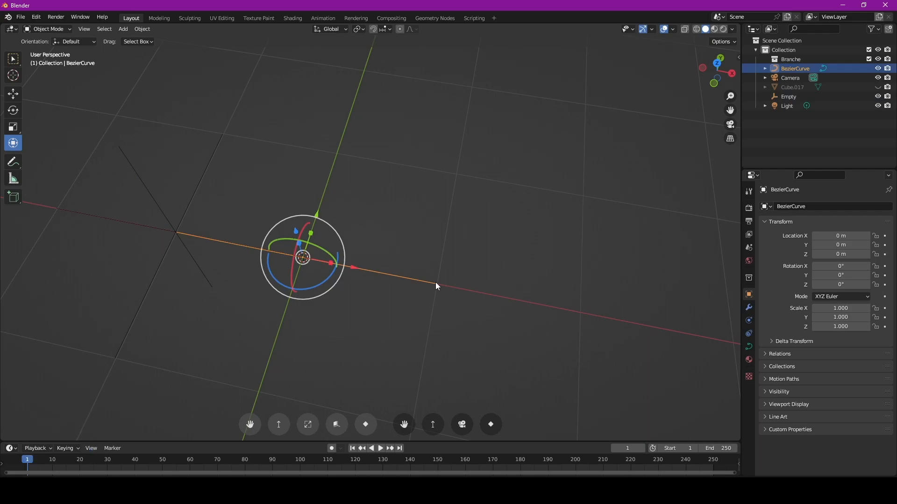
{"action": "left_click", "coordinate": [168, 212]}
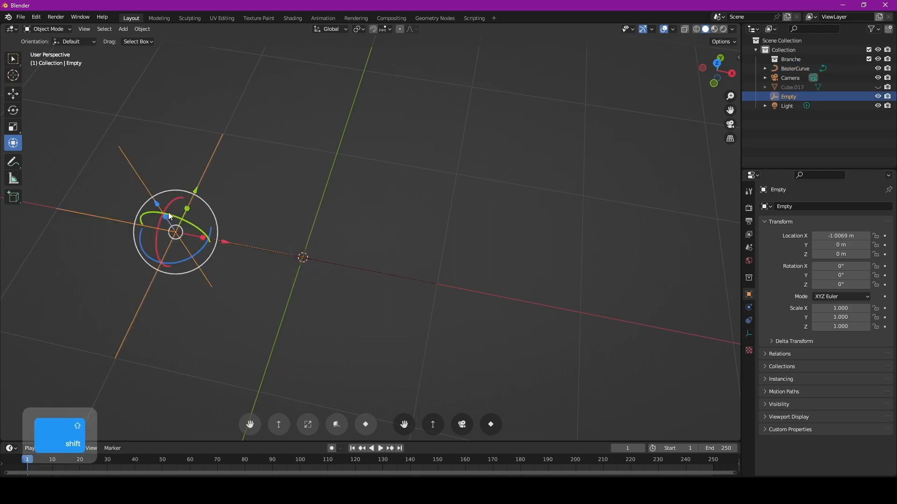
{"action": "key", "text": "shift+d"}
{"action": "right_click", "coordinate": [168, 212]}
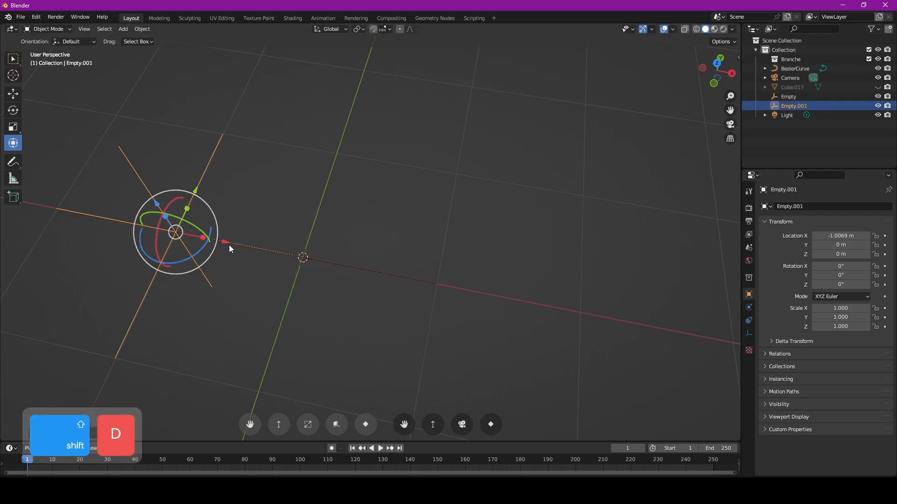
{"action": "left_click_drag", "start_coordinate": [223, 239], "coordinate": [483, 295]}
{"action": "middle_click_drag", "start_coordinate": [264, 261], "coordinate": [322, 252]}
{"action": "scroll", "coordinate": [292, 207], "scroll_direction": "down", "scroll_amount": 2}
{"action": "scroll", "coordinate": [334, 220], "scroll_direction": "down", "scroll_amount": 1}
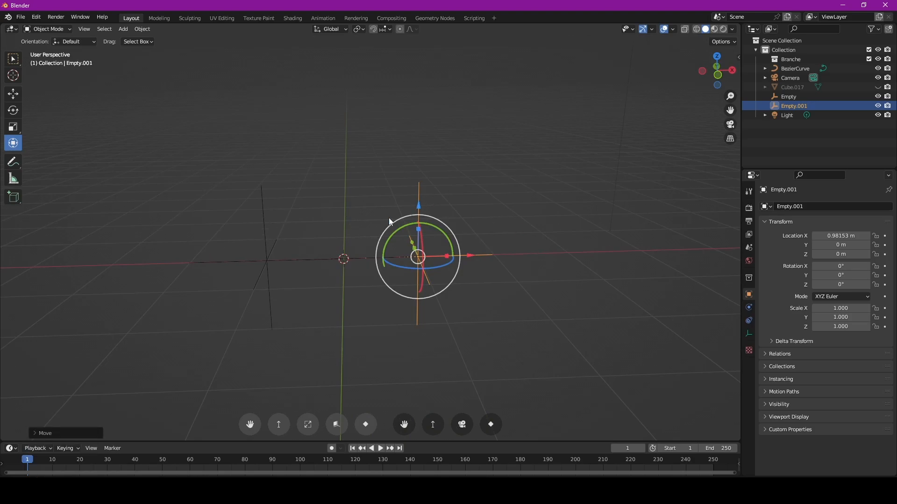
Add a Hook modifier to the Bezier curve for its left end point and set Empty as the hook object
{"action": "left_click", "coordinate": [363, 262]}
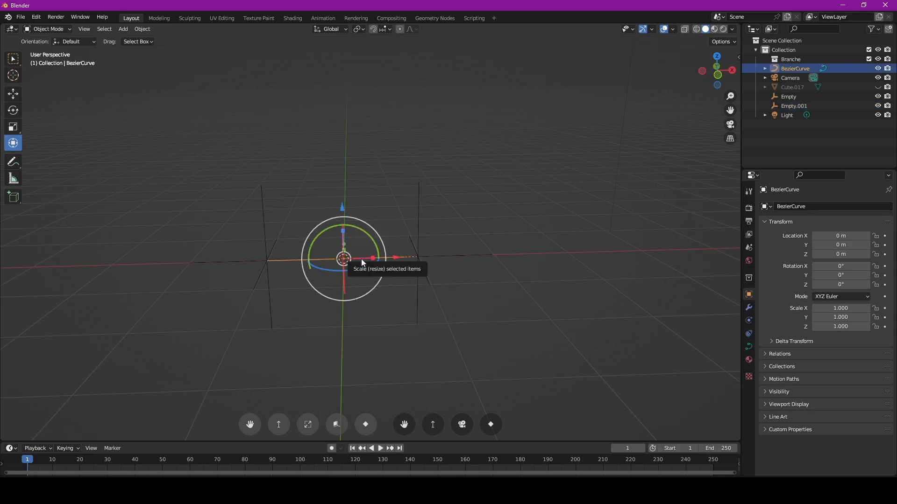
{"action": "key", "text": "Tab"}
{"action": "middle_click_drag", "start_coordinate": [305, 278], "coordinate": [262, 292]}
{"action": "middle_click_drag", "start_coordinate": [341, 306], "coordinate": [440, 301], "text": "shift"}
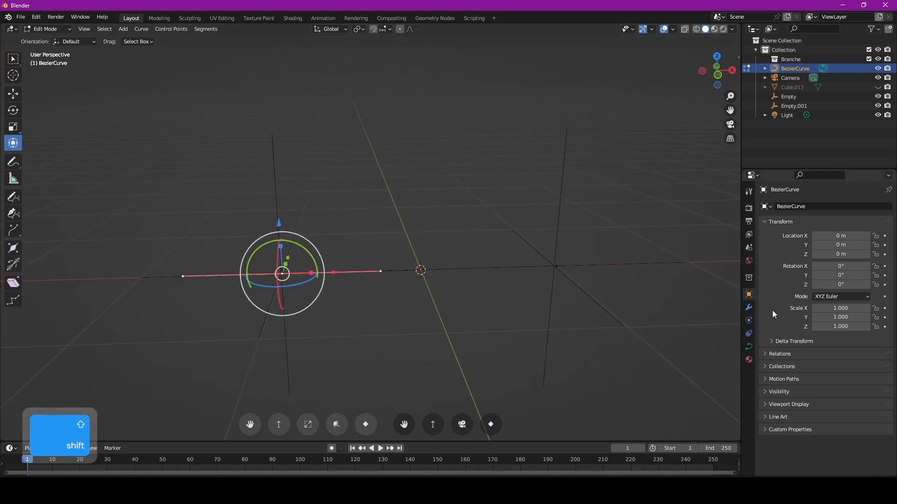
{"action": "left_click", "coordinate": [749, 307]}
{"action": "left_click", "coordinate": [823, 207]}
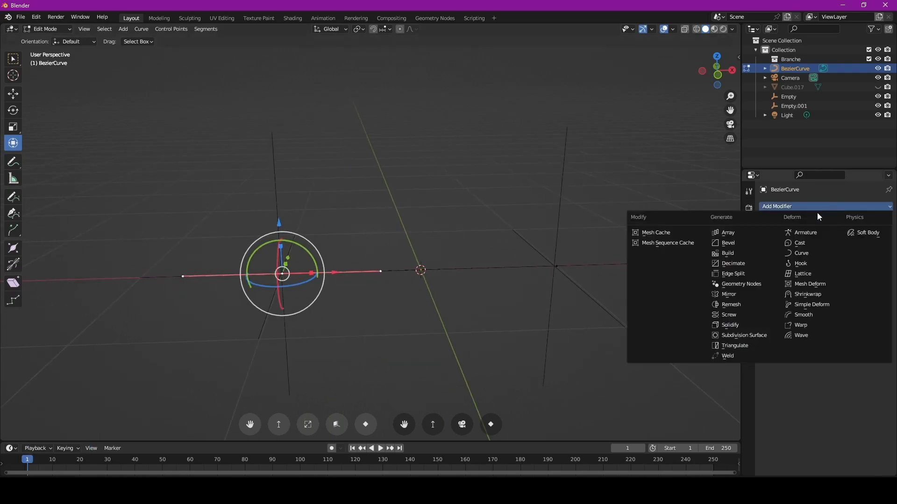
{"action": "left_click", "coordinate": [796, 265]}
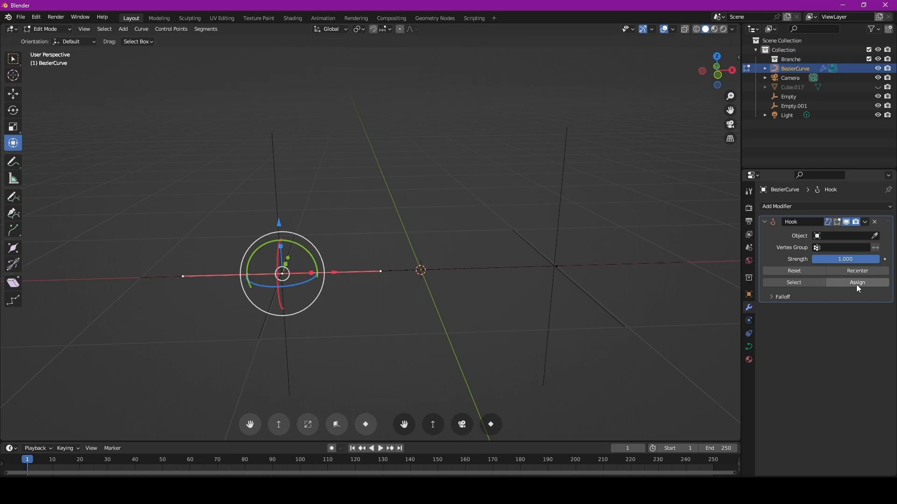
{"action": "left_click", "coordinate": [875, 235]}
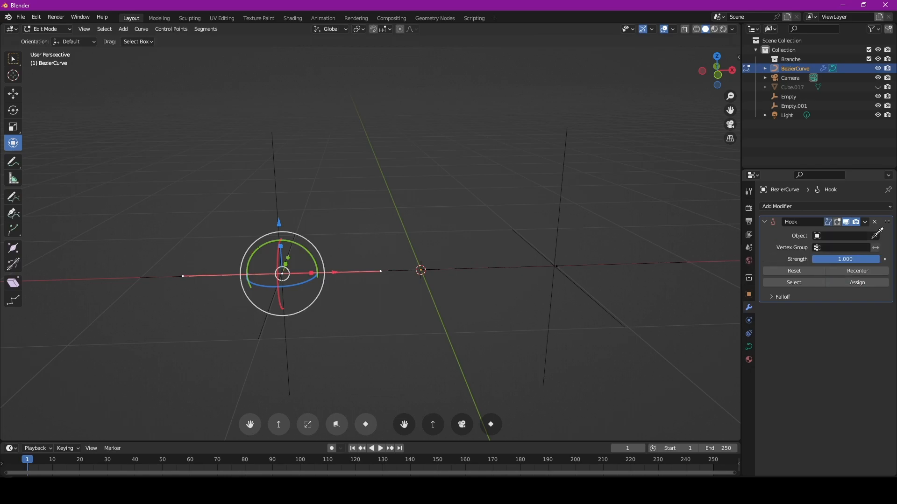
{"action": "left_click", "coordinate": [274, 161]}
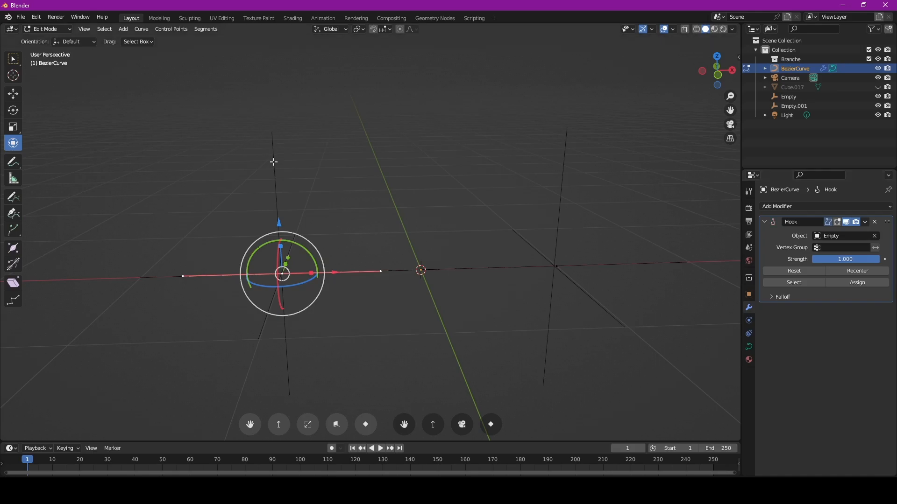
Try moving the left empty along Z to test its hook, and undo the move
{"action": "key", "text": "Tab"}
{"action": "left_click", "coordinate": [280, 225]}
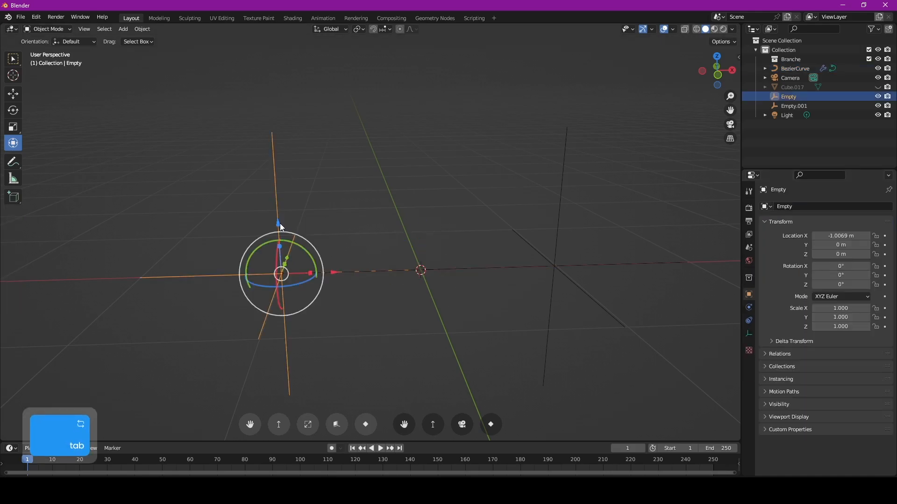
{"action": "key", "text": "g"}
{"action": "key", "text": "z"}
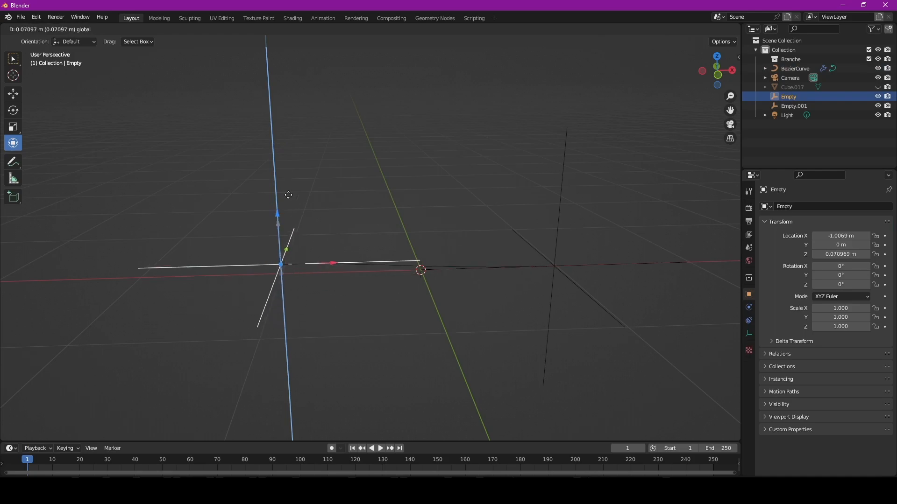
{"action": "left_click", "coordinate": [307, 220]}
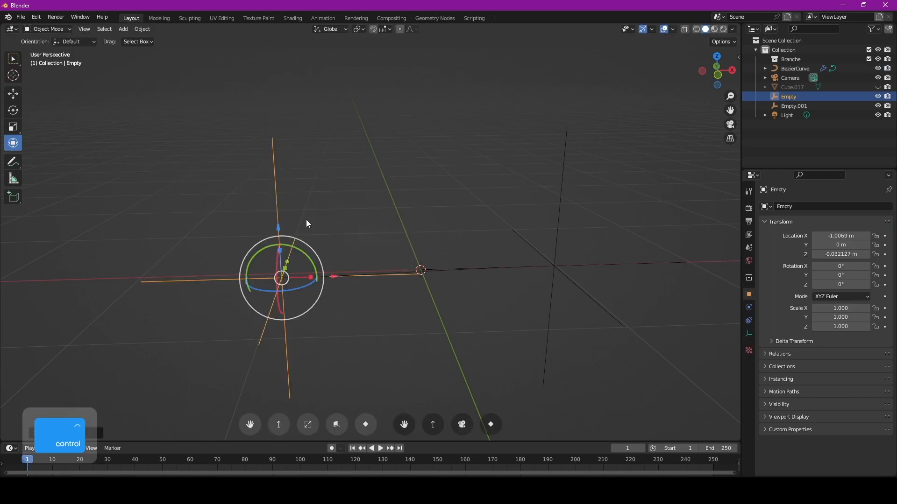
{"action": "key", "text": "ctrl+z"}
Try raising the right empty along Z by about 0.52 m, and undo the move
{"action": "left_click", "coordinate": [557, 213]}
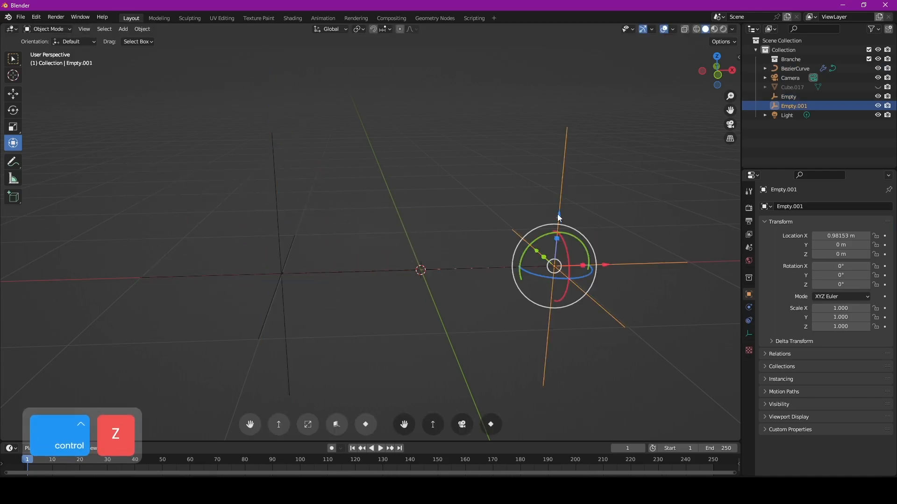
{"action": "key", "text": "g"}
{"action": "key", "text": "z"}
{"action": "left_click", "coordinate": [577, 147]}
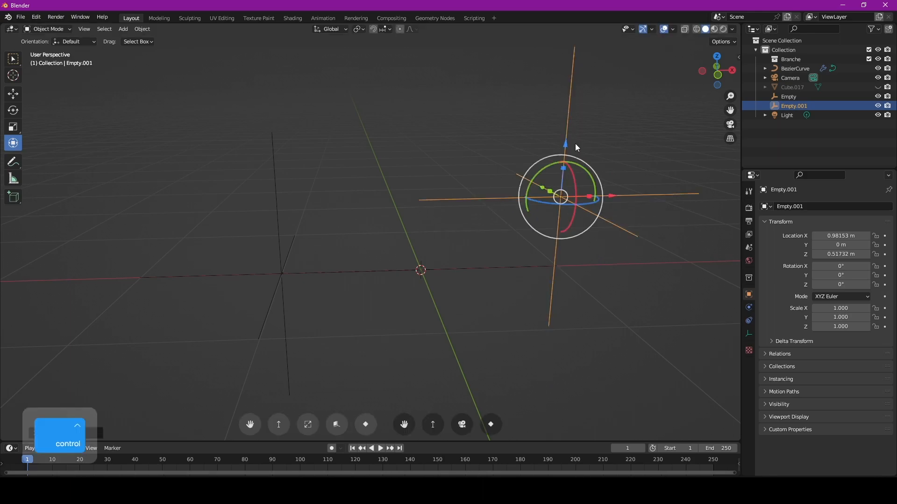
{"action": "key", "text": "ctrl+z"}
Duplicate the Hook modifier on the Bezier curve
{"action": "left_click", "coordinate": [369, 273]}
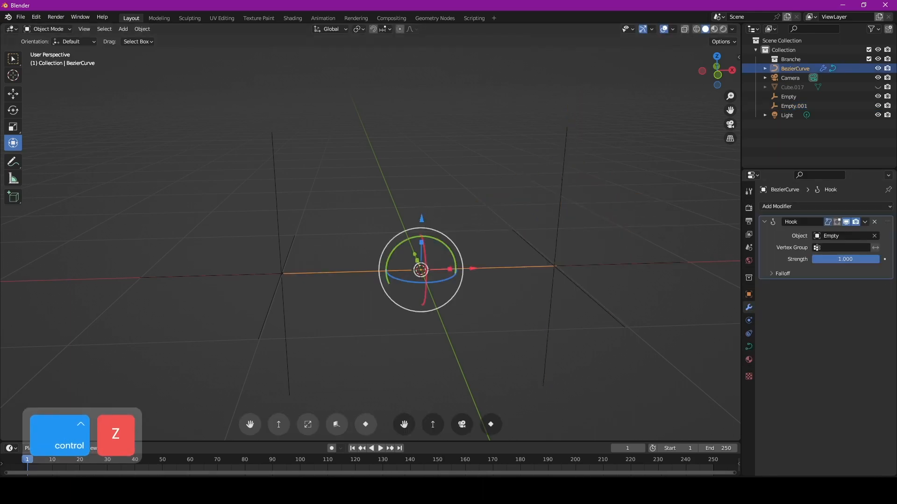
{"action": "left_click", "coordinate": [866, 222]}
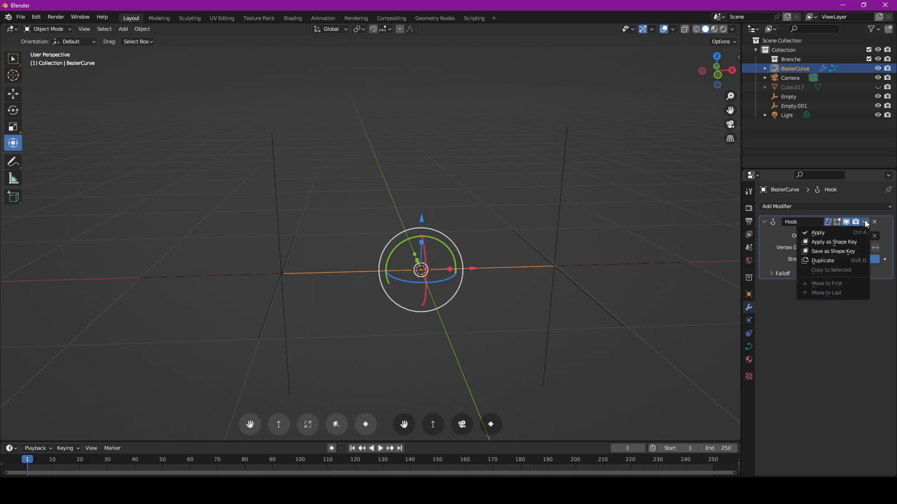
{"action": "left_click", "coordinate": [843, 262]}
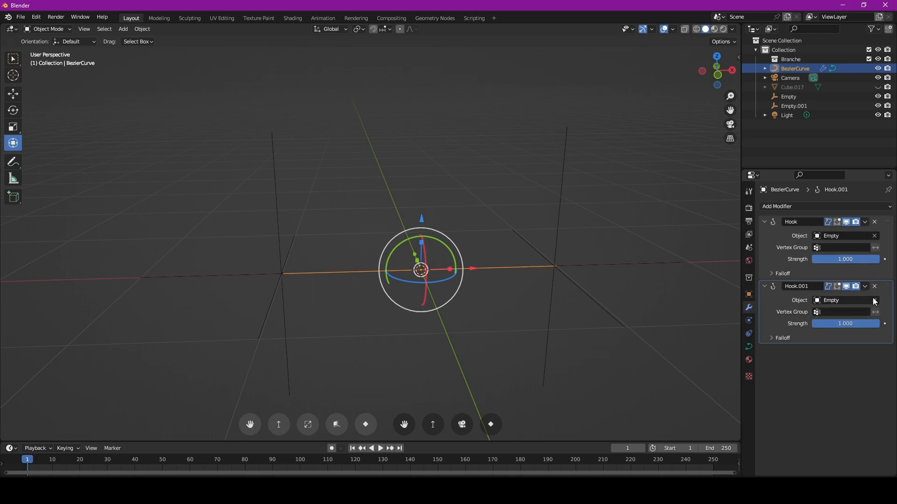
Select the curve's right end point in Edit Mode and set Empty.001 as the object of the duplicated Hook modifier
{"action": "key", "text": "Tab"}
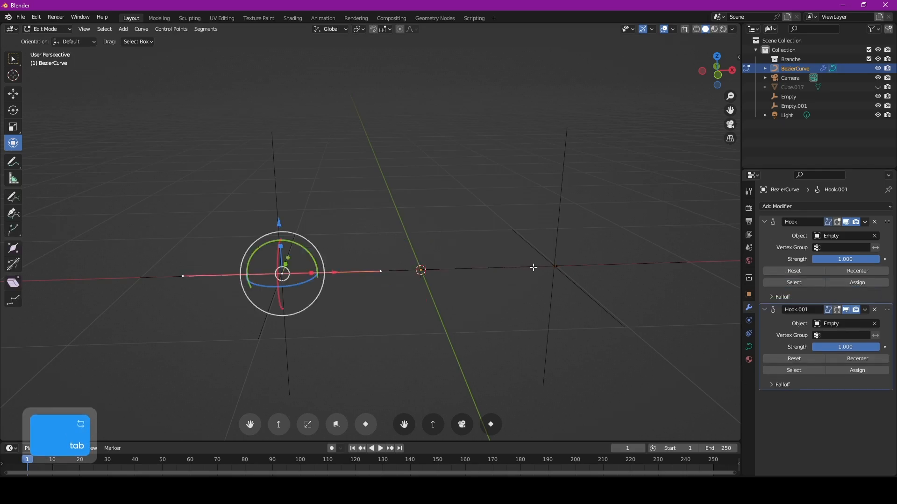
{"action": "left_click", "coordinate": [555, 266]}
{"action": "middle_click_drag", "start_coordinate": [554, 266], "coordinate": [420, 280], "text": "shift"}
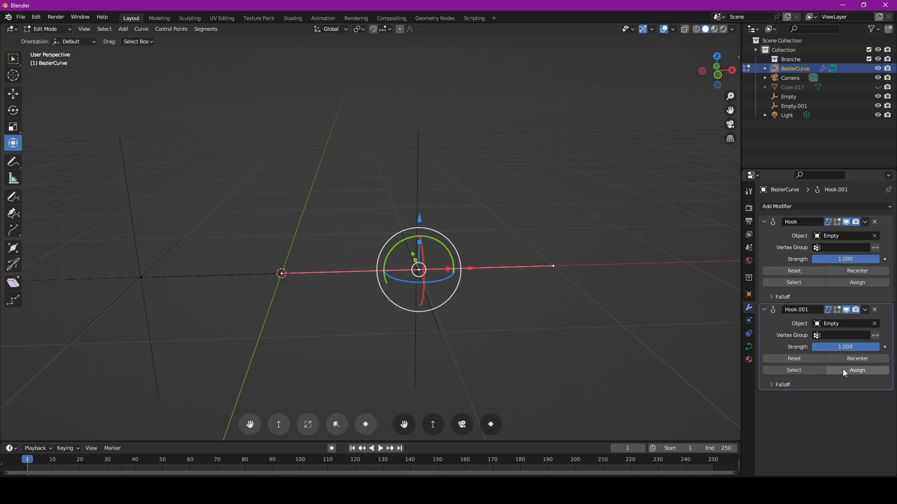
{"action": "left_click", "coordinate": [875, 323]}
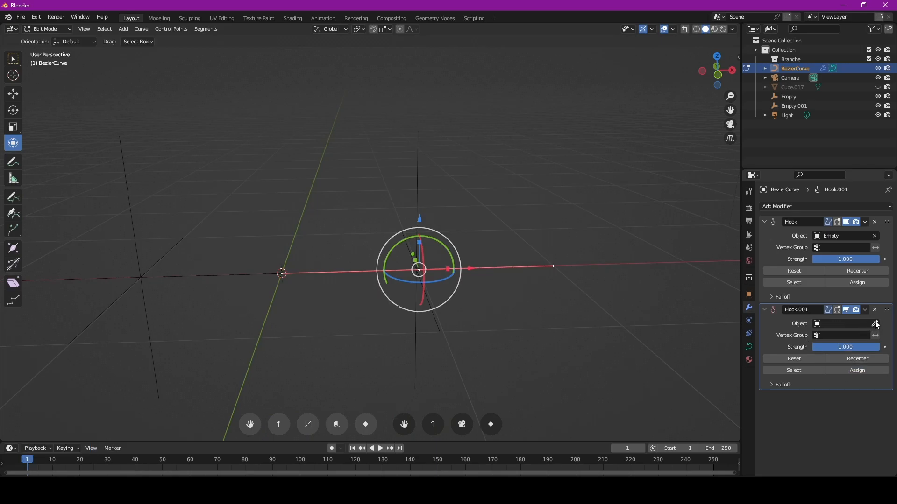
{"action": "left_click", "coordinate": [874, 323]}
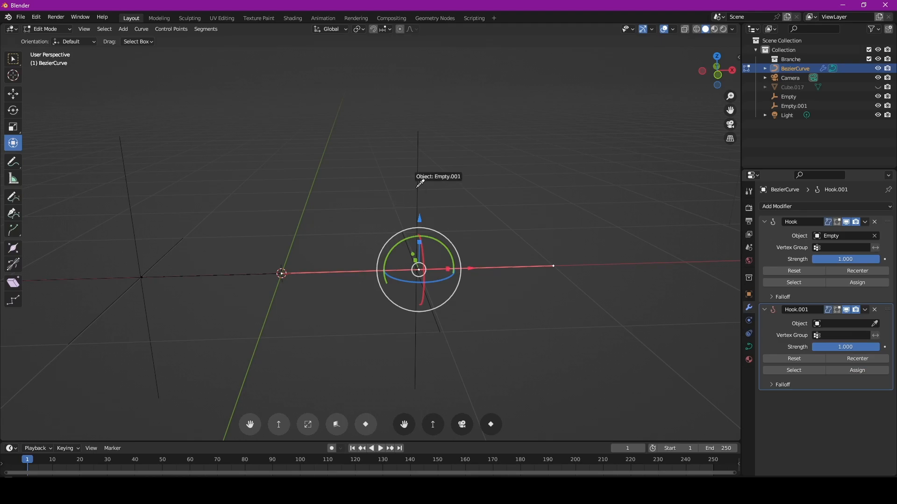
{"action": "left_click", "coordinate": [419, 184]}
Try raising the right empty along Z by about 0.43 m in Object Mode, and undo the move
{"action": "key", "text": "Tab"}
{"action": "left_click", "coordinate": [415, 221]}
{"action": "left_click_drag", "start_coordinate": [415, 224], "coordinate": [434, 160]}
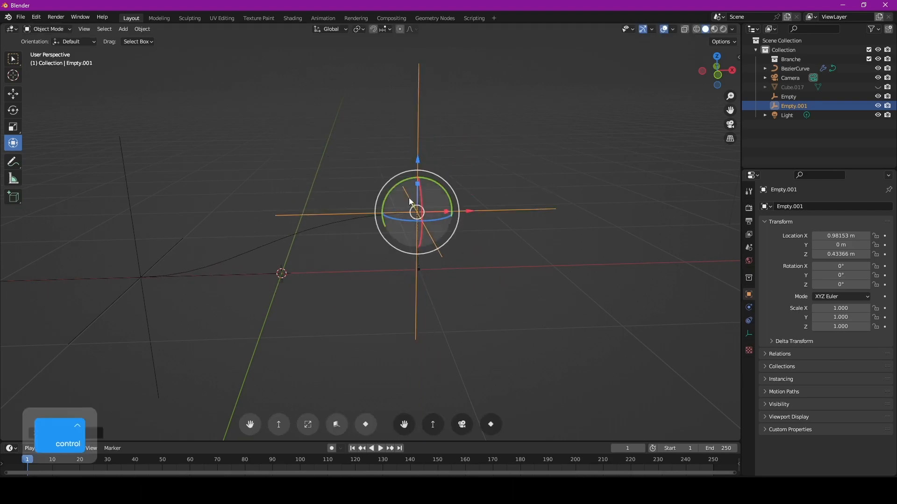
{"action": "key", "text": "ctrl+z"}
Unhide the fence mesh Cube.017 in the viewport
{"action": "scroll", "coordinate": [405, 204], "scroll_direction": "down", "scroll_amount": 9}
{"action": "middle_click_drag", "start_coordinate": [405, 205], "coordinate": [416, 241]}
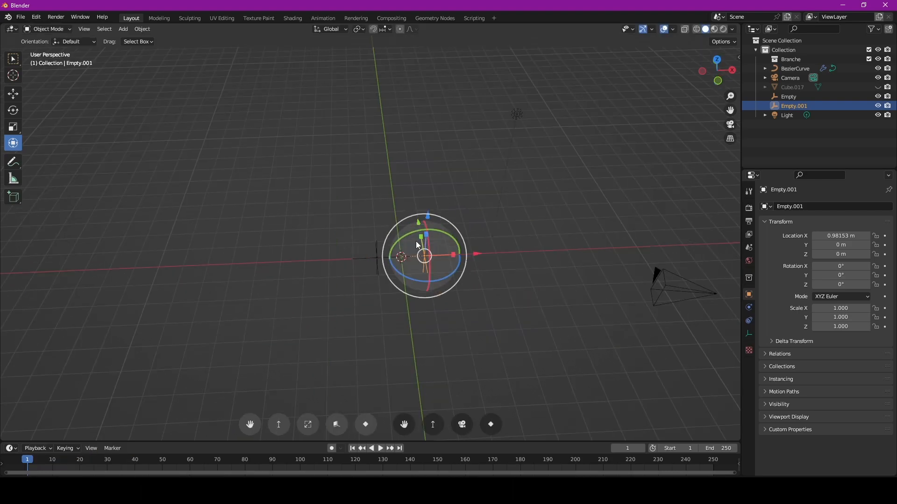
{"action": "left_click", "coordinate": [877, 88]}
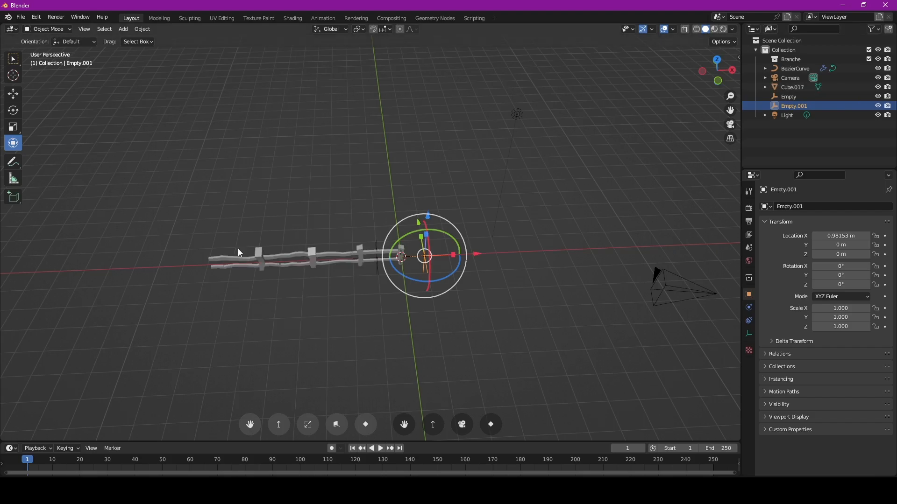
Add an Array modifier to the fence mesh
{"action": "scroll", "coordinate": [251, 257], "scroll_direction": "up", "scroll_amount": 5}
{"action": "middle_click_drag", "start_coordinate": [273, 248], "coordinate": [279, 228]}
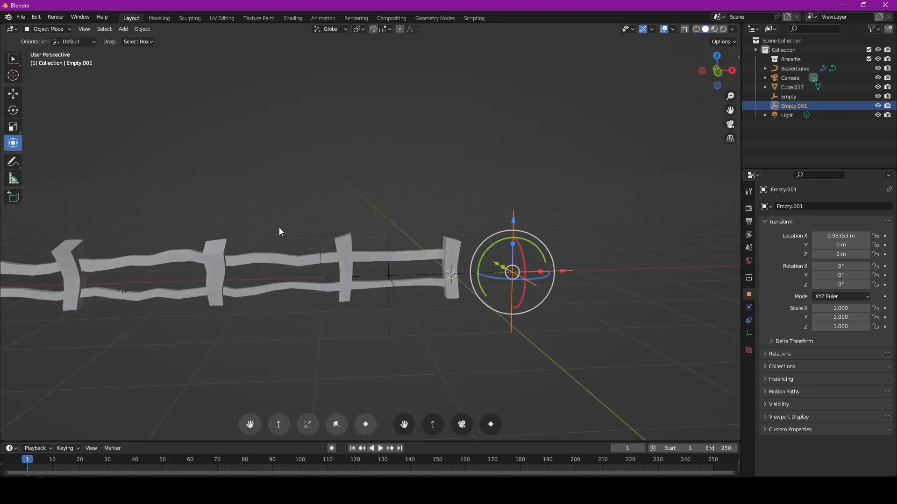
{"action": "left_click", "coordinate": [342, 248]}
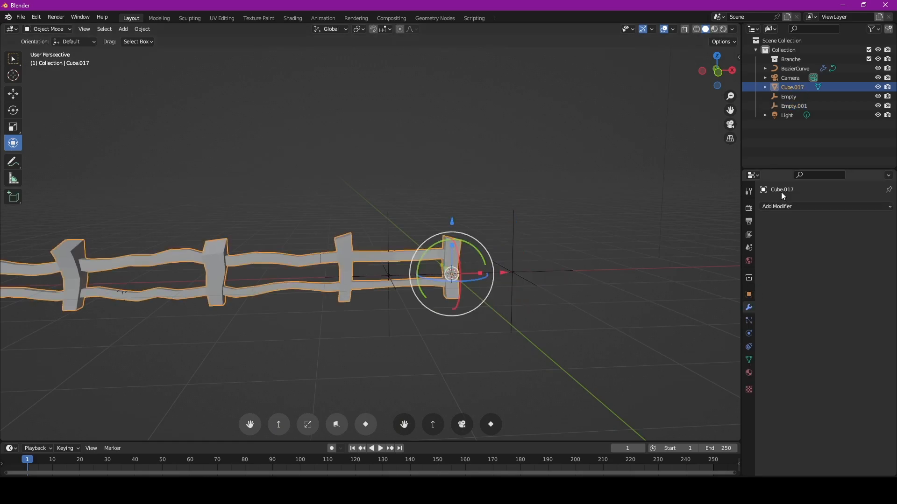
{"action": "left_click", "coordinate": [795, 206]}
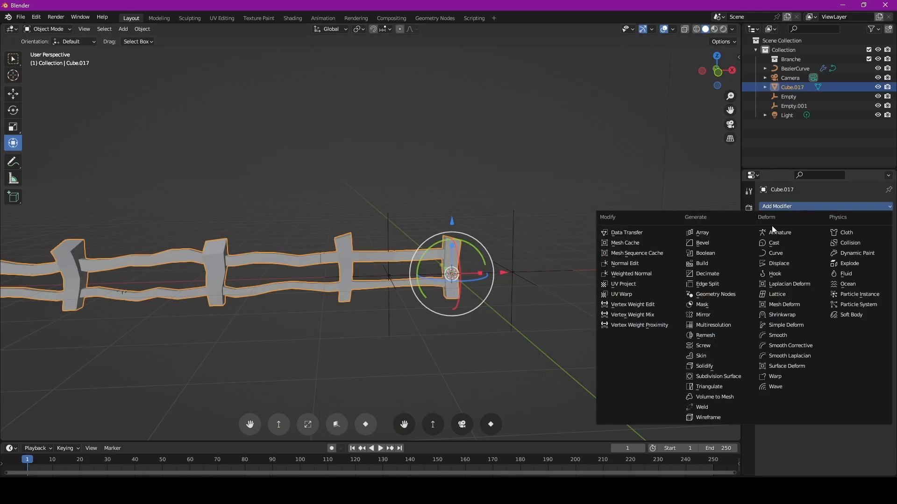
{"action": "left_click", "coordinate": [734, 233]}
{"action": "scroll", "coordinate": [380, 277], "scroll_direction": "down", "scroll_amount": 2}
{"action": "scroll", "coordinate": [380, 277], "scroll_direction": "down", "scroll_amount": 1}
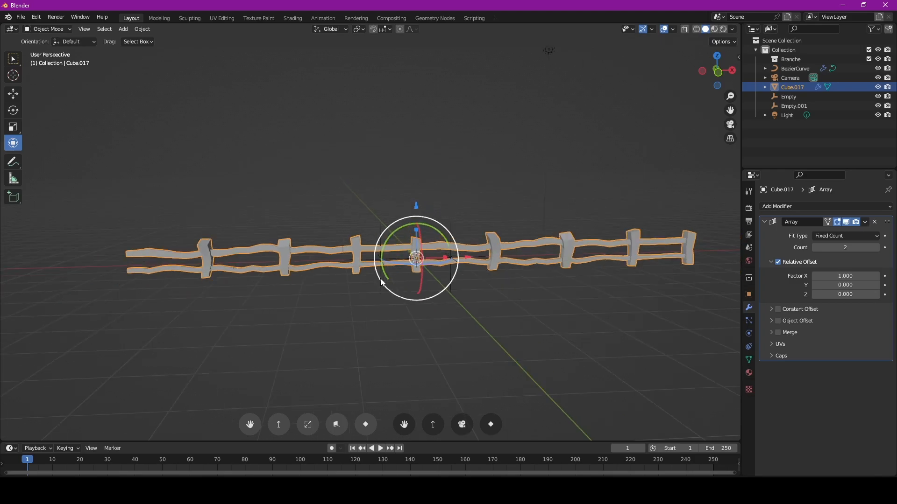
Add a Curve modifier to the fence with BezierCurve as its curve object
{"action": "left_click", "coordinate": [800, 205]}
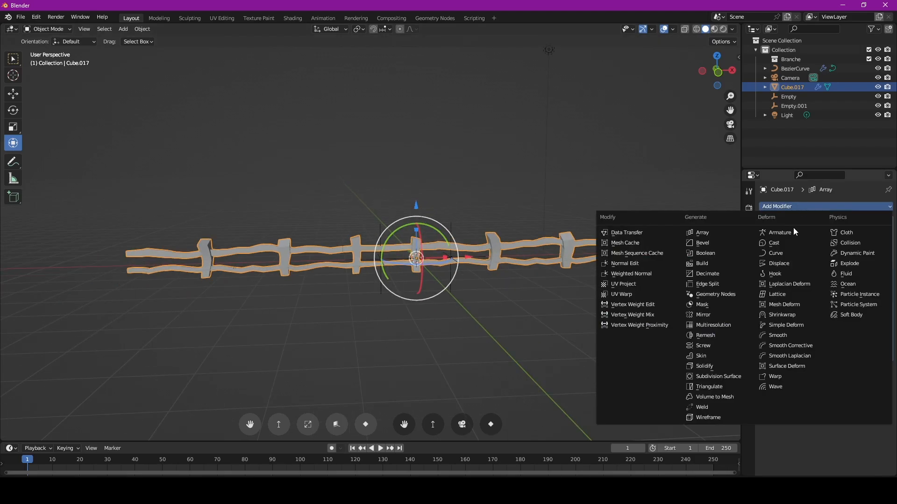
{"action": "left_click", "coordinate": [787, 253]}
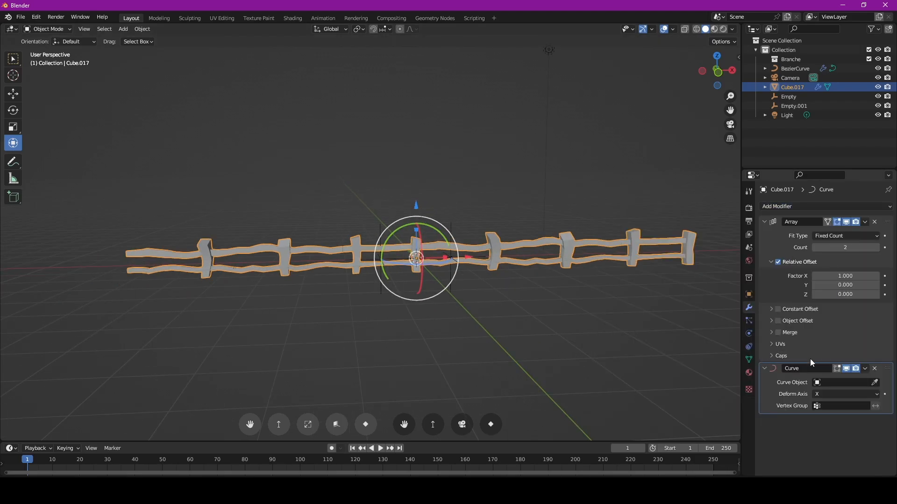
{"action": "left_click", "coordinate": [874, 382]}
{"action": "left_click", "coordinate": [794, 68]}
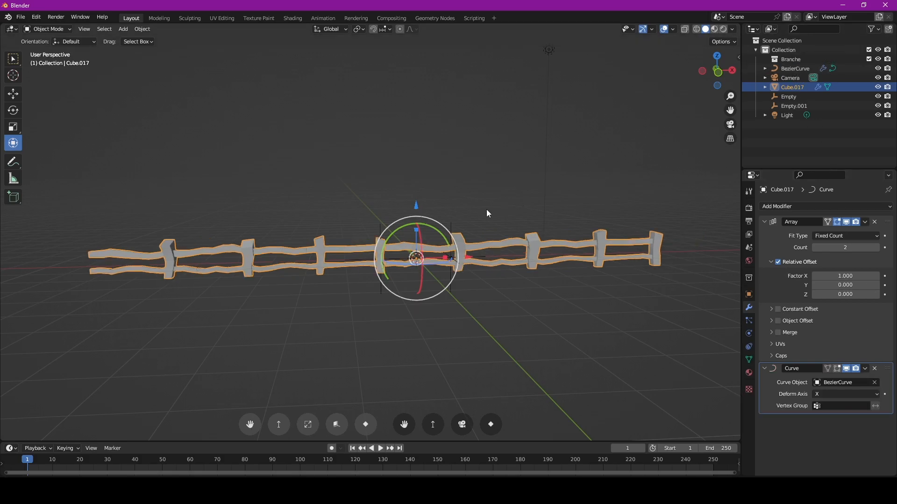
Move the left empty to about -8.33 m in X and the right empty to about 0.11 m in Y
{"action": "middle_click_drag", "start_coordinate": [487, 209], "coordinate": [483, 252]}
{"action": "left_click", "coordinate": [381, 248]}
{"action": "key", "text": "g"}
{"action": "key", "text": "x"}
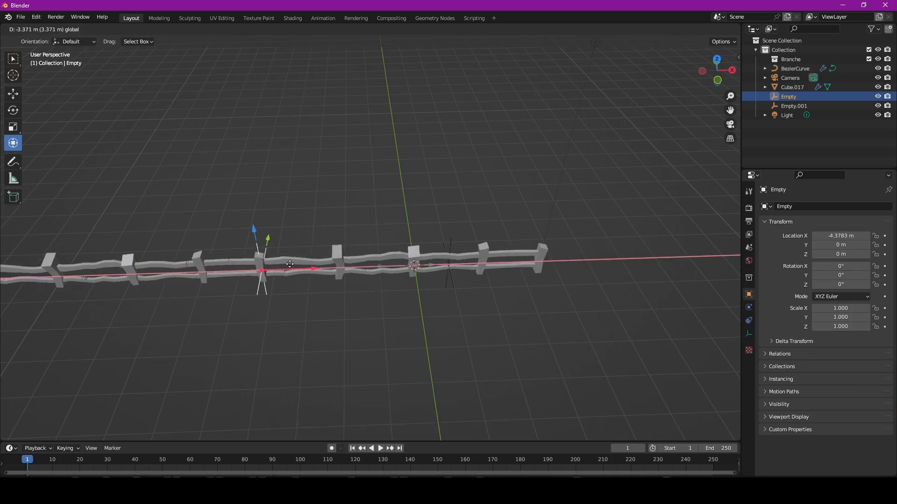
{"action": "left_click_drag", "start_coordinate": [193, 260], "coordinate": [163, 263]}
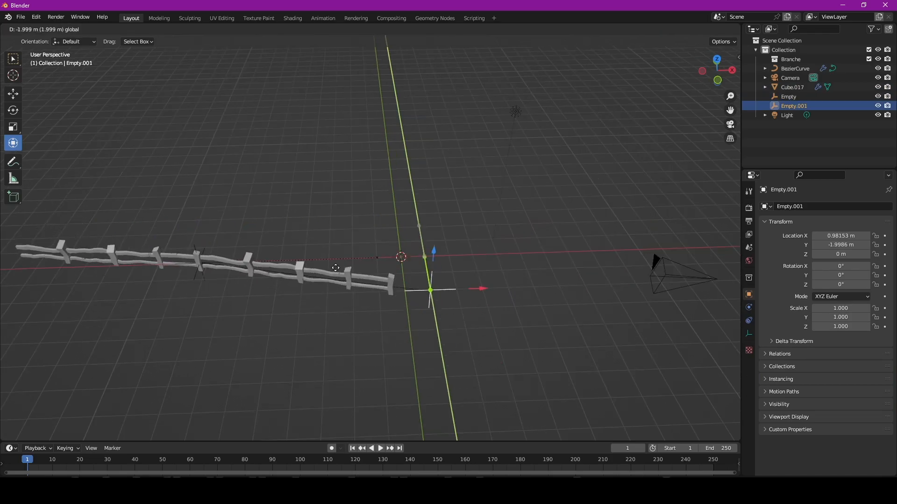
{"action": "left_click_drag", "start_coordinate": [334, 279], "coordinate": [243, 288]}
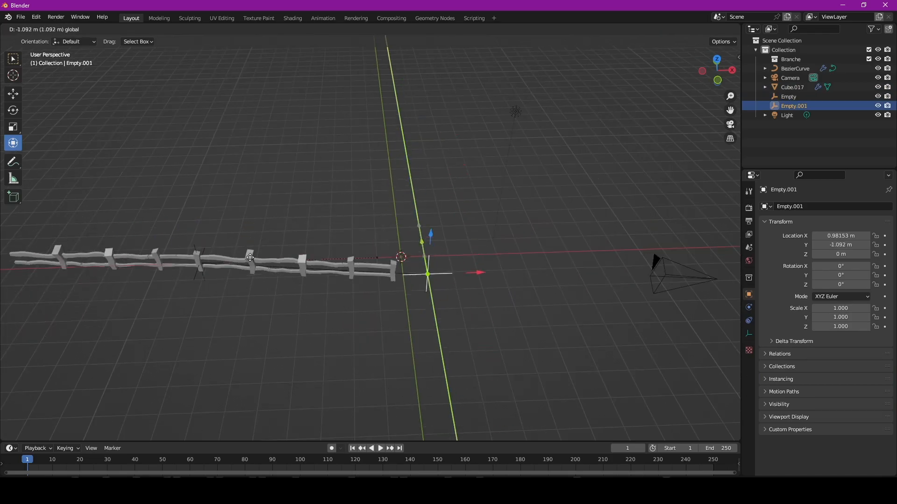
{"action": "right_click", "coordinate": [244, 289]}
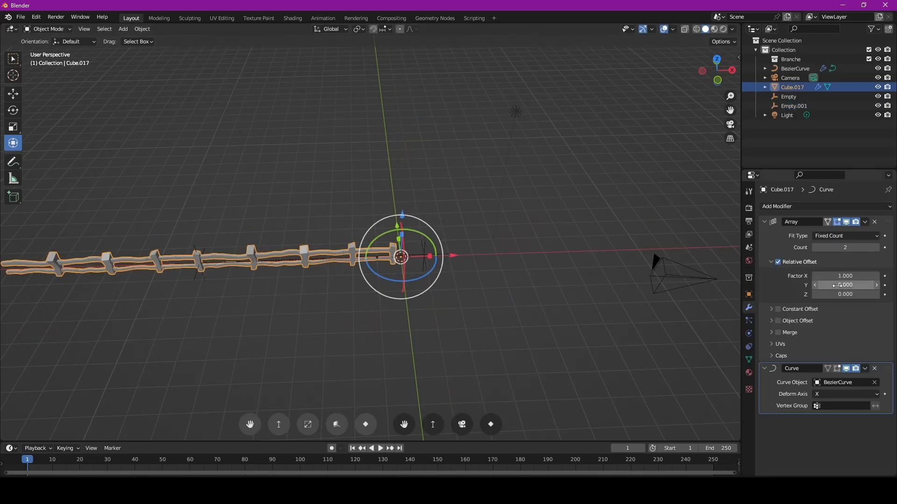
Set the count of the fence's Array modifier to 6
{"action": "double_click", "coordinate": [845, 247]}
{"action": "type", "text": "8"}
{"action": "key", "text": "Return"}
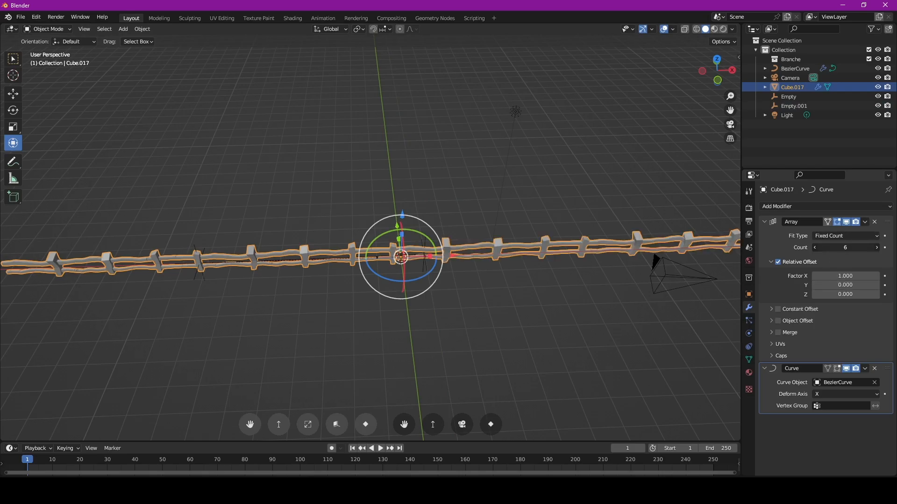
Move the right empty to about 7.55 m in X and -7.41 m in Y
{"action": "scroll", "coordinate": [474, 235], "scroll_direction": "down", "scroll_amount": 2}
{"action": "middle_click_drag", "start_coordinate": [474, 235], "coordinate": [449, 215]}
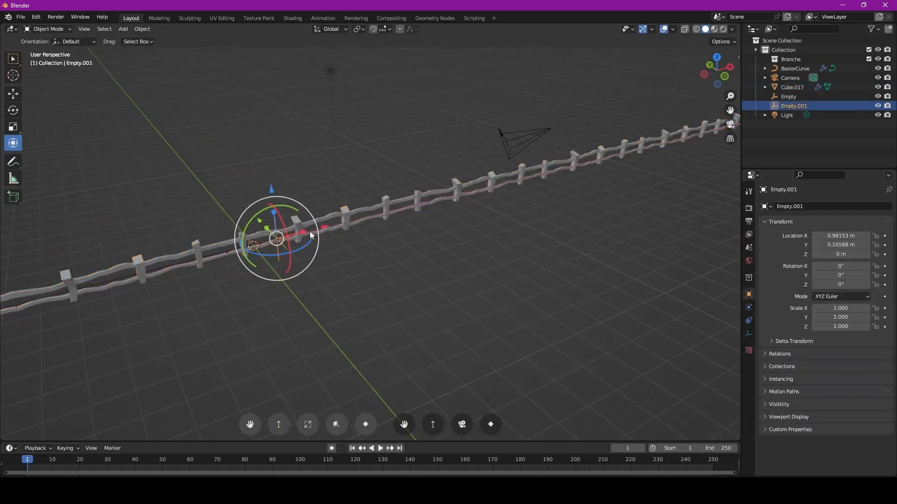
{"action": "key", "text": "g"}
{"action": "key", "text": "y"}
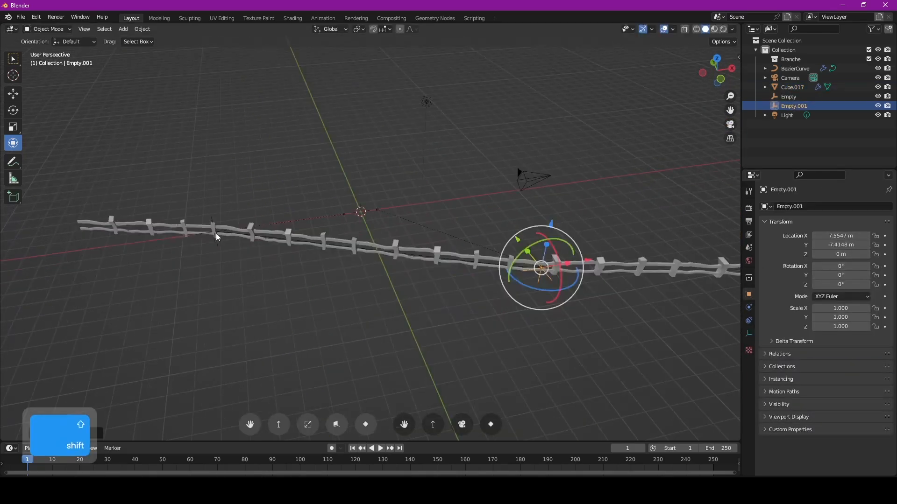
Rotate the left empty about the Z axis to about -119.45°
{"action": "left_click", "coordinate": [210, 234]}
{"action": "key", "text": "r"}
{"action": "key", "text": "z"}
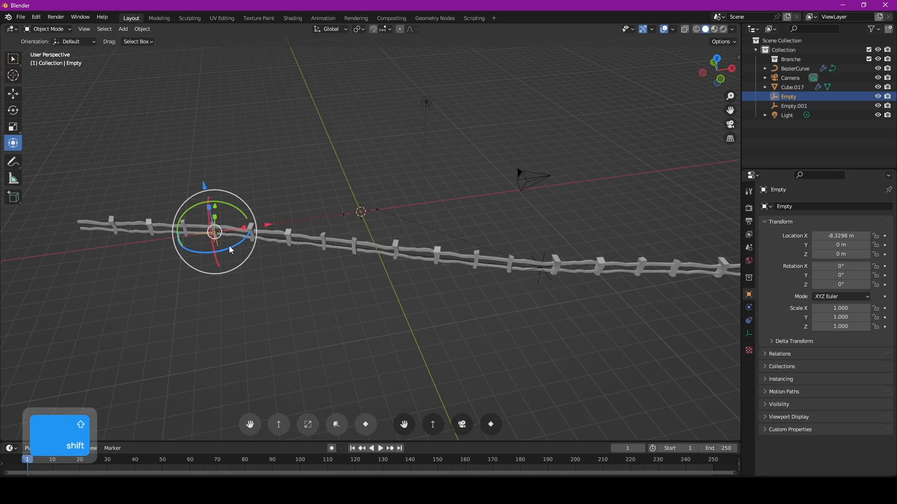
{"action": "left_click_drag", "start_coordinate": [216, 251], "coordinate": [187, 239]}
Move the left empty along Y to about -7.90 m
{"action": "middle_click_drag", "start_coordinate": [187, 293], "coordinate": [236, 300]}
{"action": "key", "text": "g"}
{"action": "key", "text": "y"}
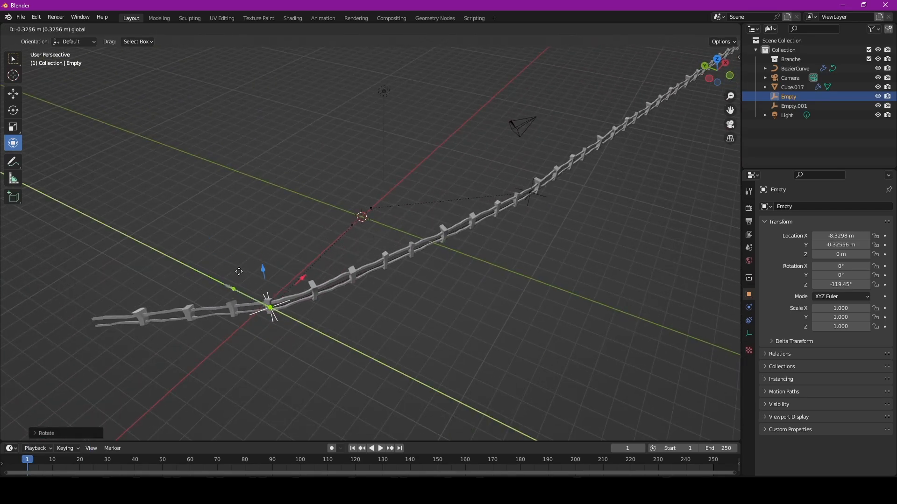
{"action": "left_click", "coordinate": [442, 283]}
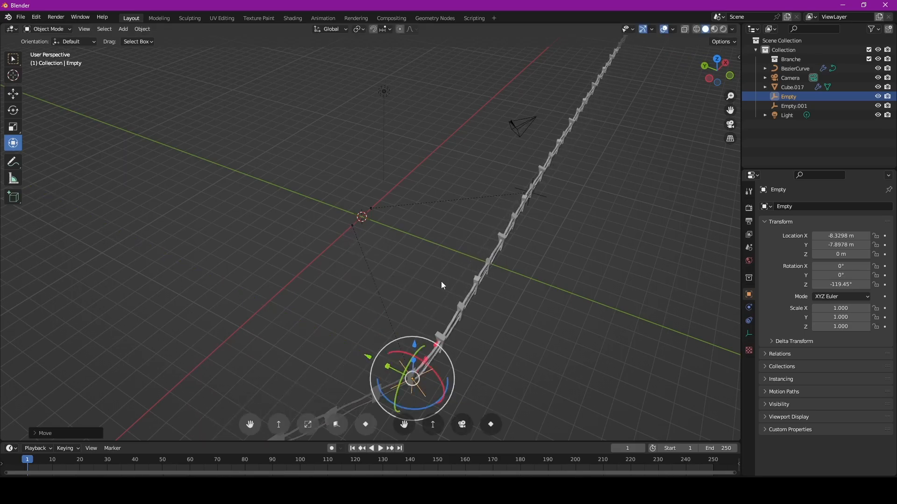
Rotate the right empty about the Z axis to about 104.14°
{"action": "left_click", "coordinate": [539, 195]}
{"action": "middle_click_drag", "start_coordinate": [531, 209], "coordinate": [352, 189]}
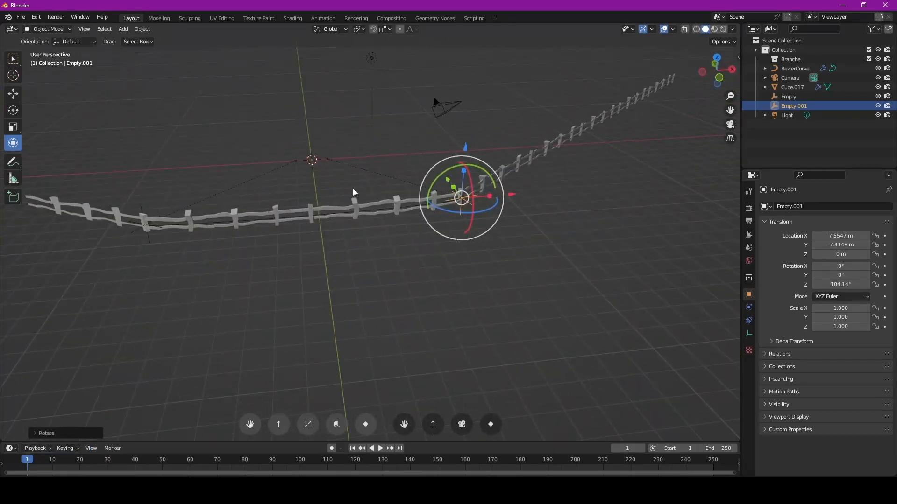